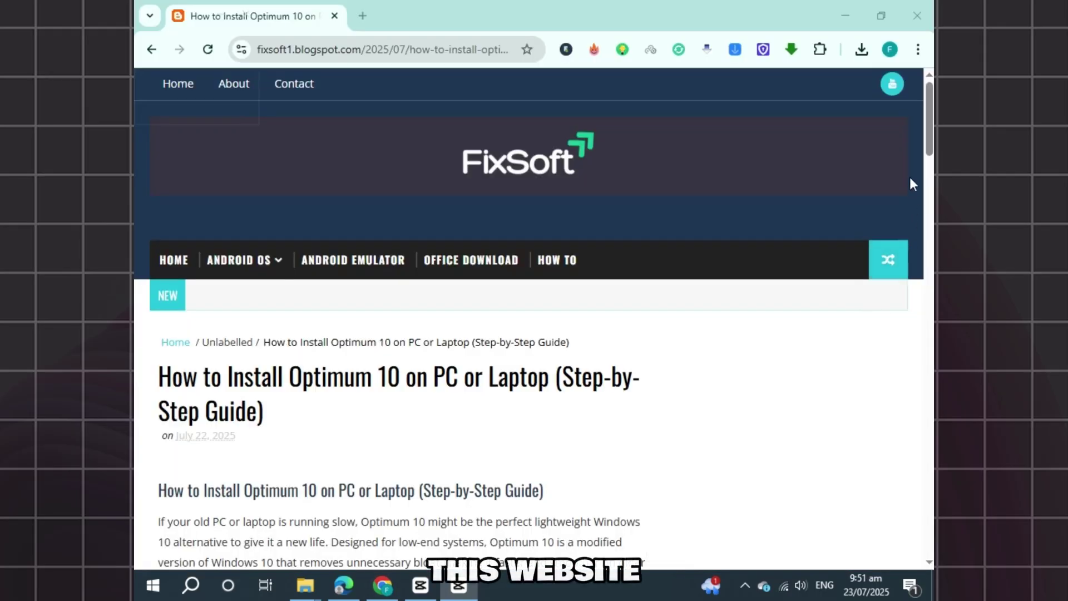
pyautogui.moveTo(928, 109); pyautogui.dragTo(927, 455)
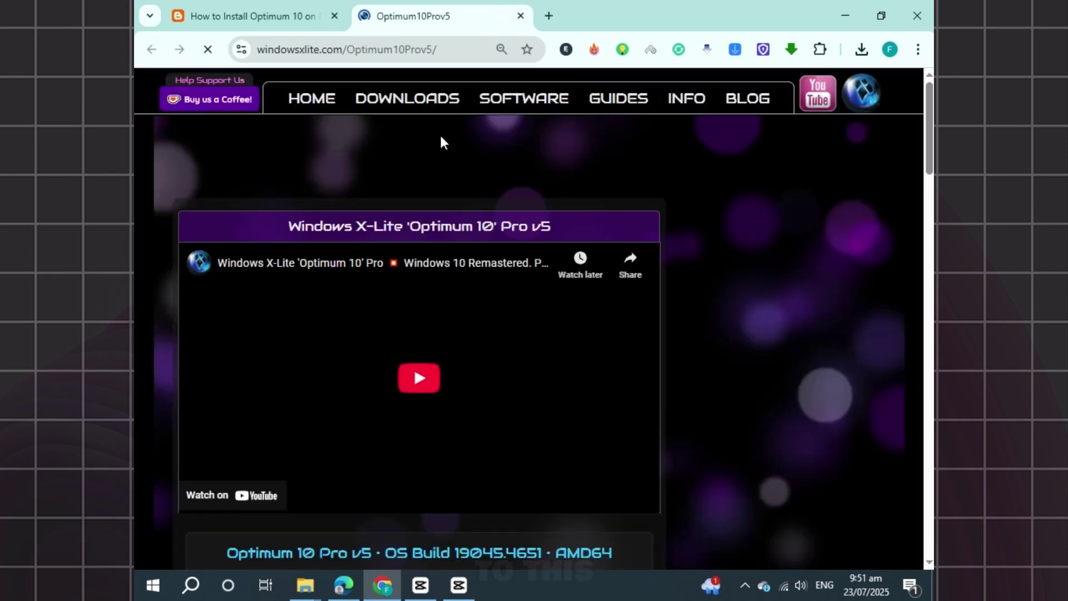
pyautogui.moveTo(931, 96); pyautogui.dragTo(928, 458)
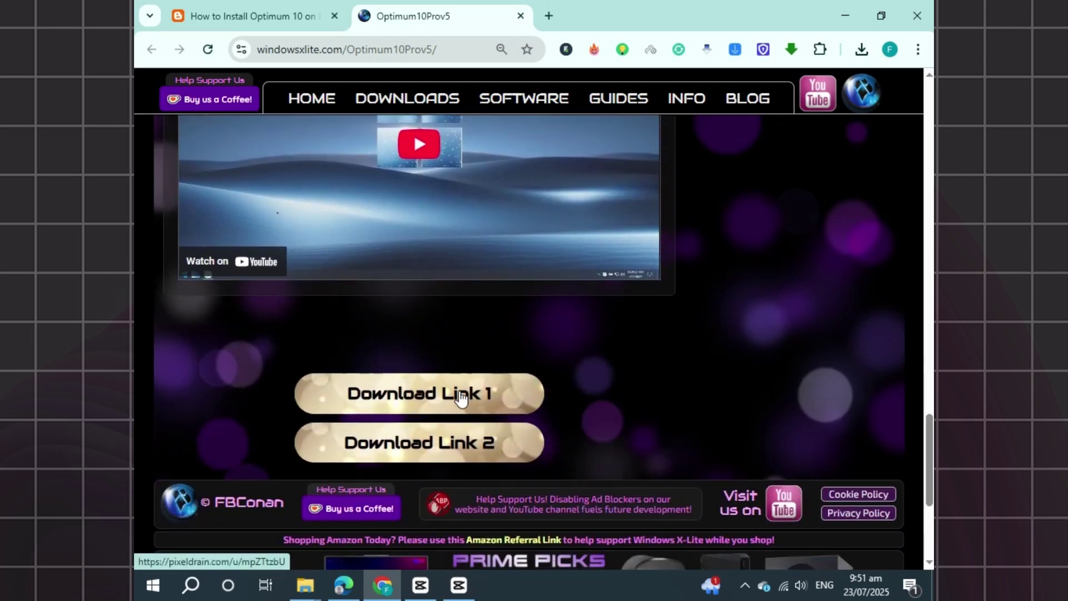
# - Download the Optimum 10 Pro v5 archive from Pixeldrain via Download Link 1 and check Chrome's downloads
pyautogui.click(461, 397)
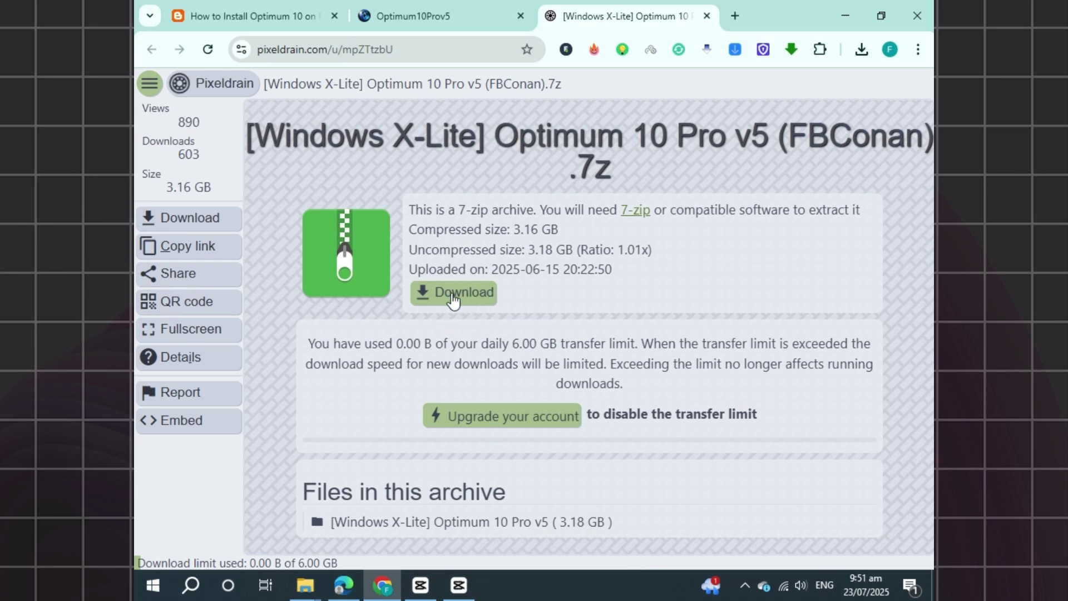
pyautogui.click(453, 298)
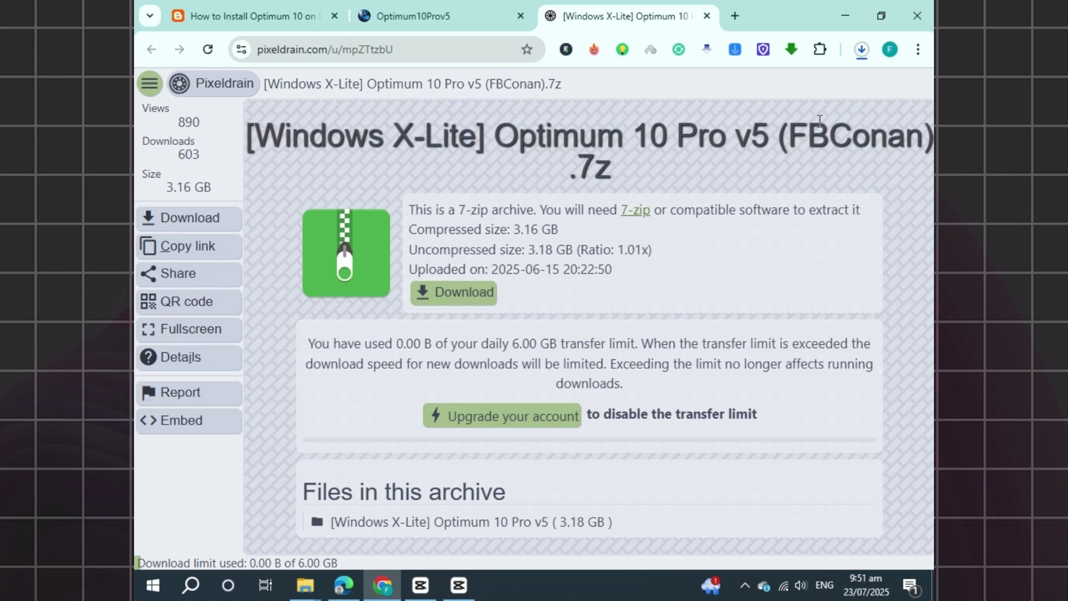
pyautogui.click(861, 49)
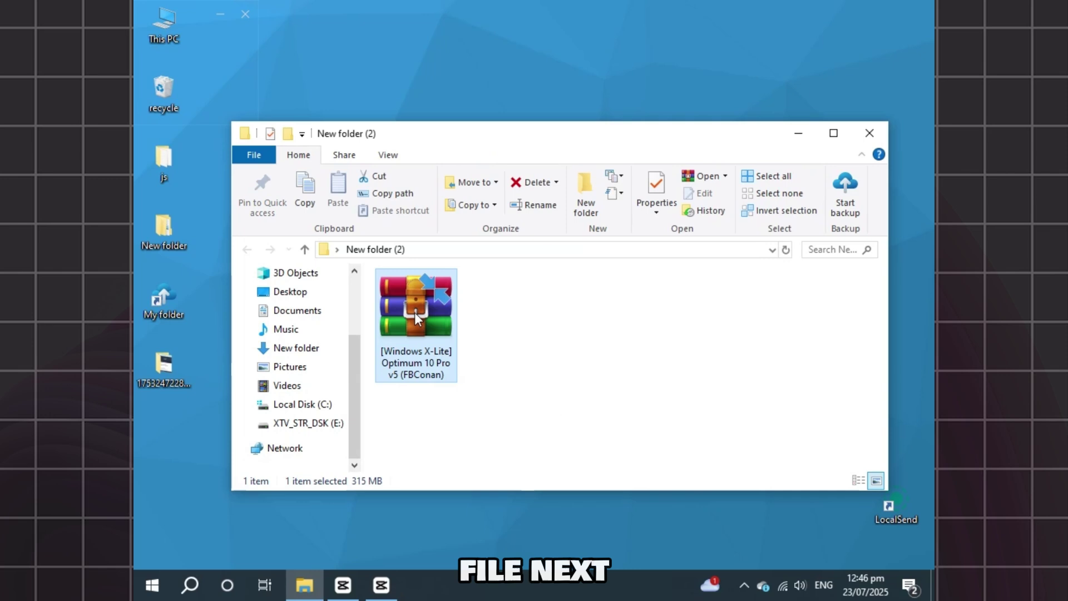
# - Extract the Optimum 10 archive into its folder, then select rufus-4.9 and bring up its actions
pyautogui.rightClick(415, 312)
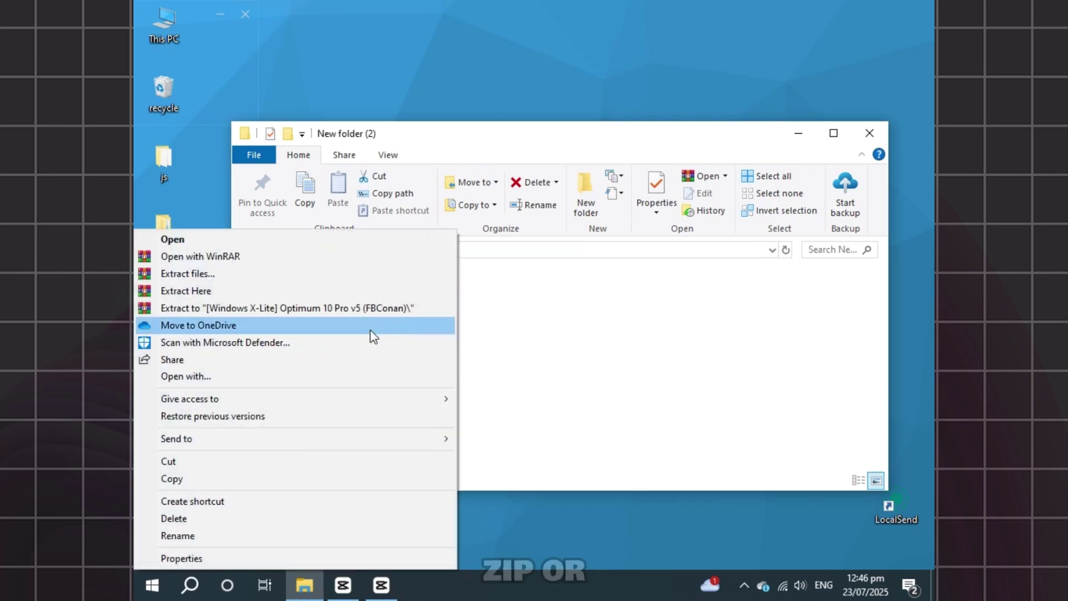
pyautogui.click(350, 291)
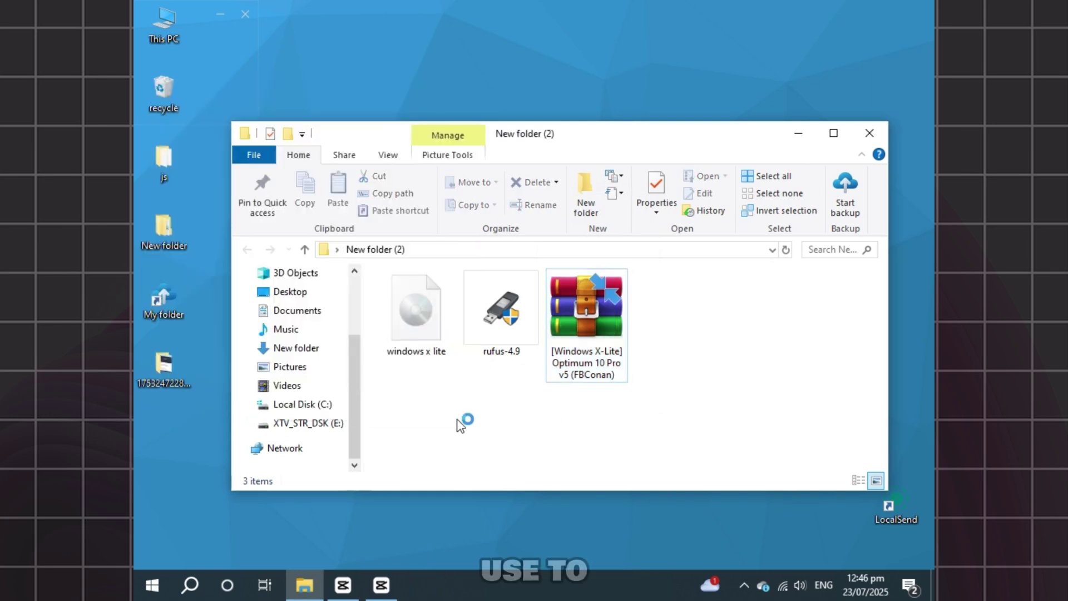
pyautogui.click(426, 346)
pyautogui.click(508, 315)
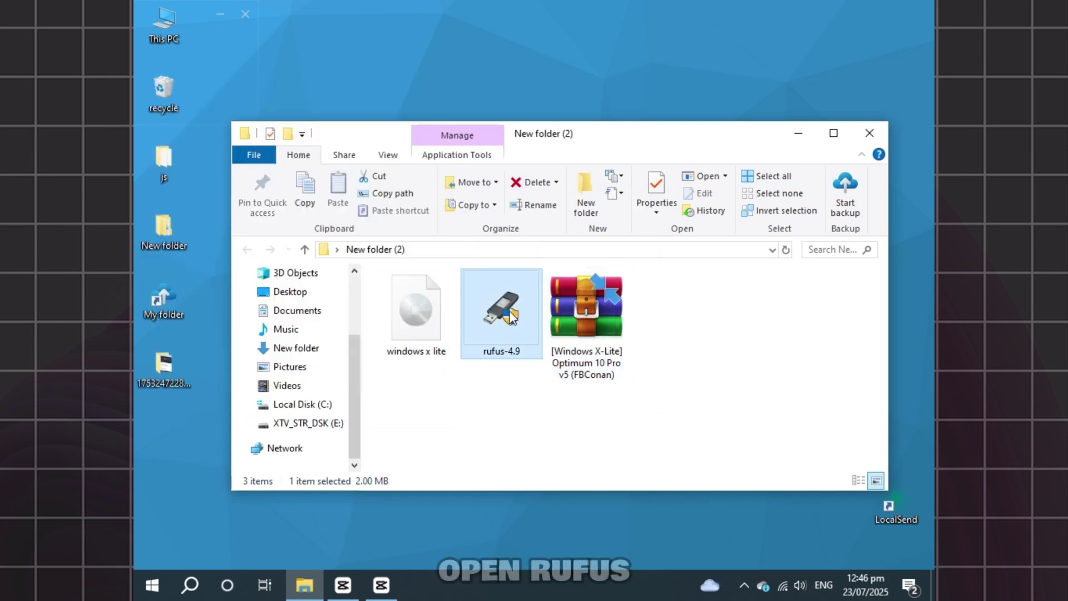
pyautogui.rightClick(509, 315)
# - Launch rufus-4.9, write windows x lite.iso to the 64 GB USB drive, then close Rufus
pyautogui.click(396, 188)
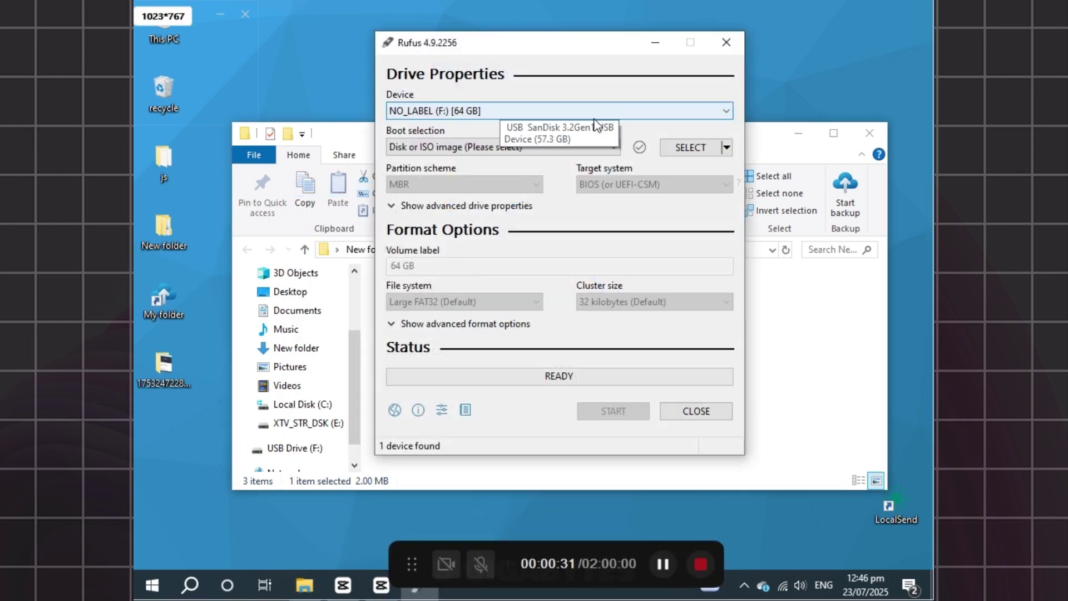
pyautogui.click(691, 148)
pyautogui.click(551, 200)
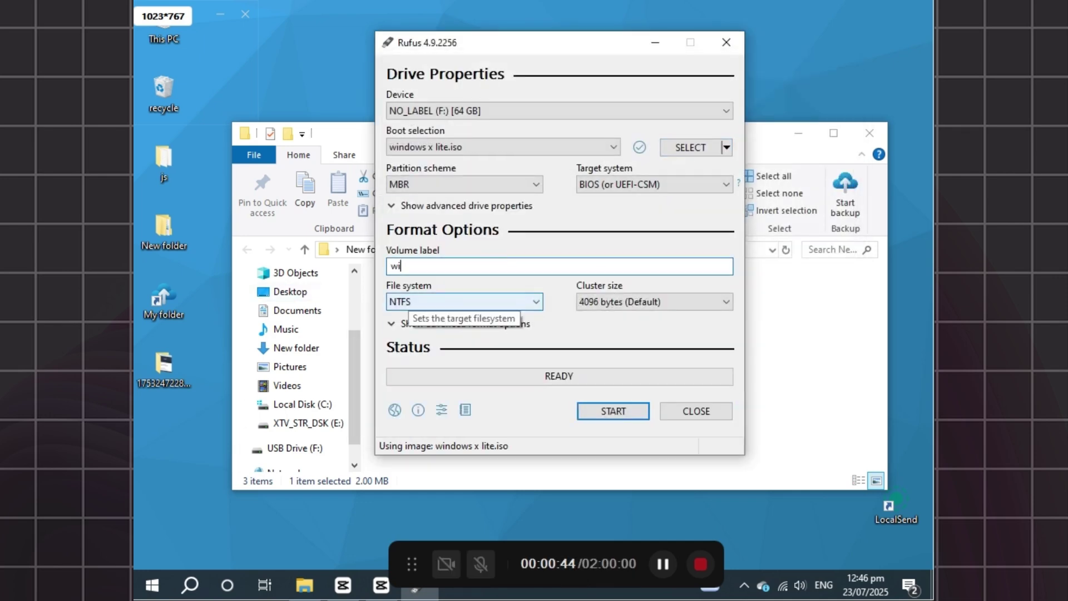
pyautogui.write('te')
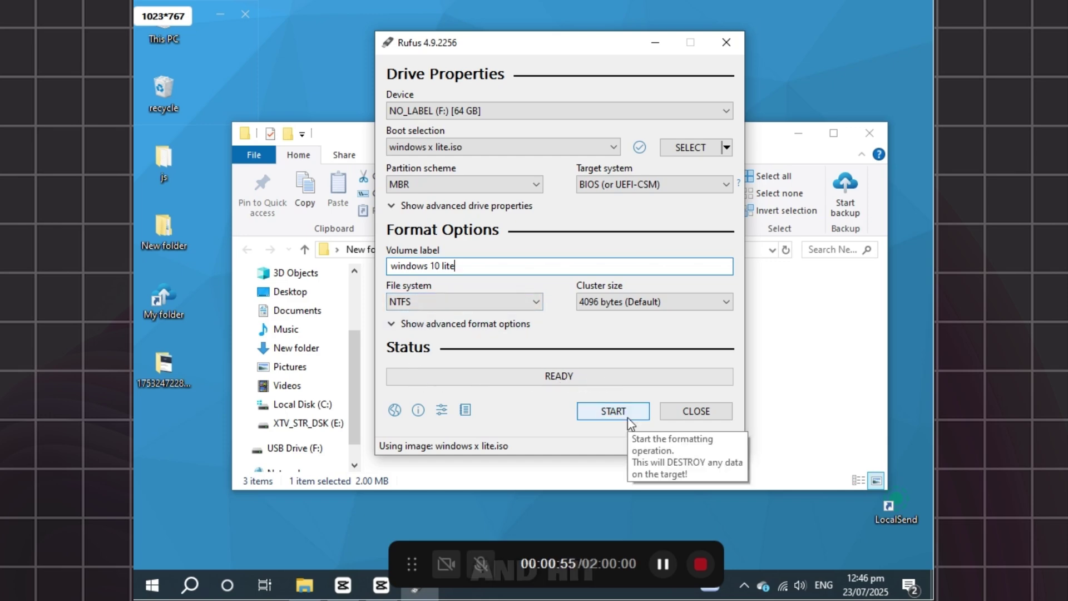
pyautogui.click(612, 410)
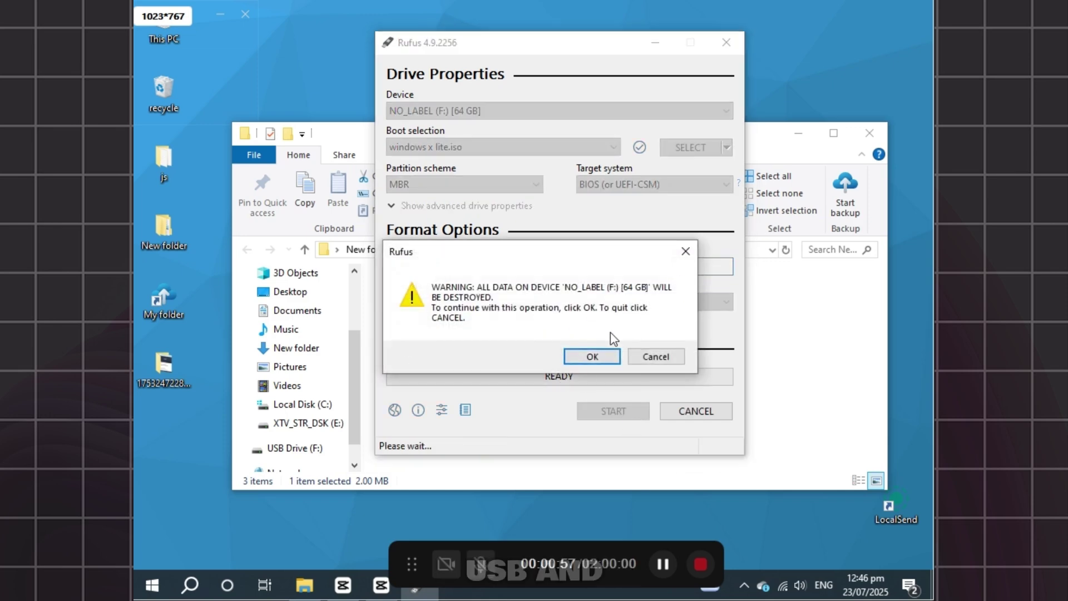
pyautogui.click(593, 357)
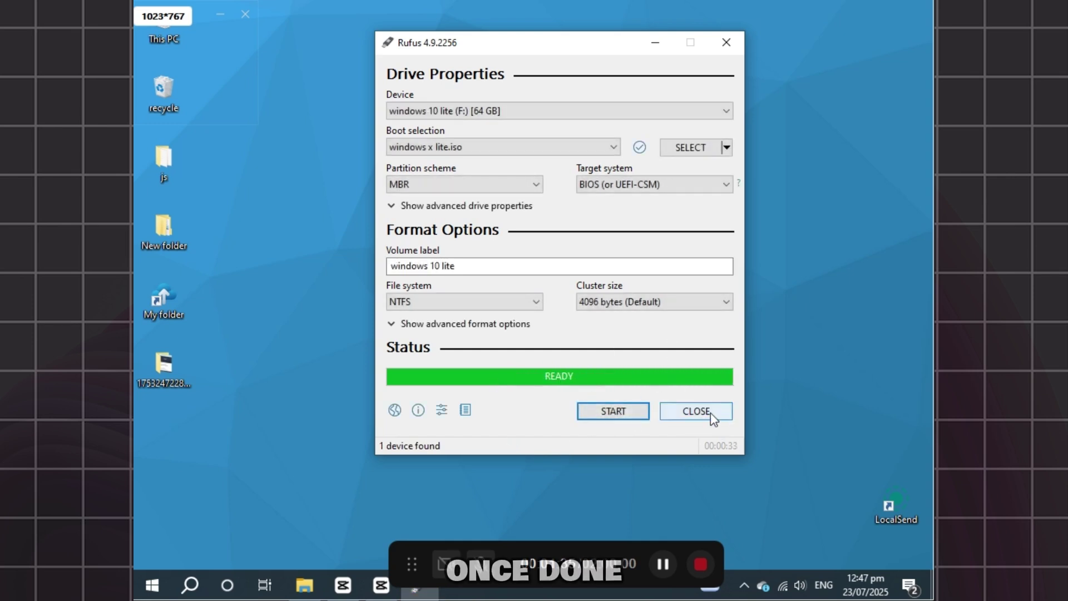
pyautogui.click(710, 413)
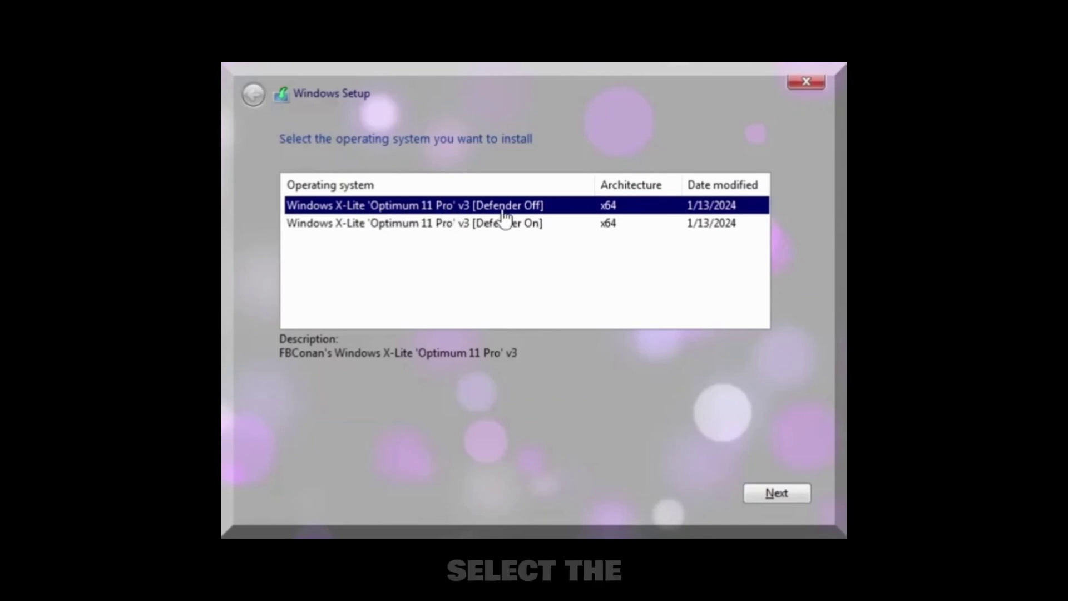
# - Choose Defender Off, delete the 63.1 GB Partition 3, and install into the unallocated space
pyautogui.click(787, 499)
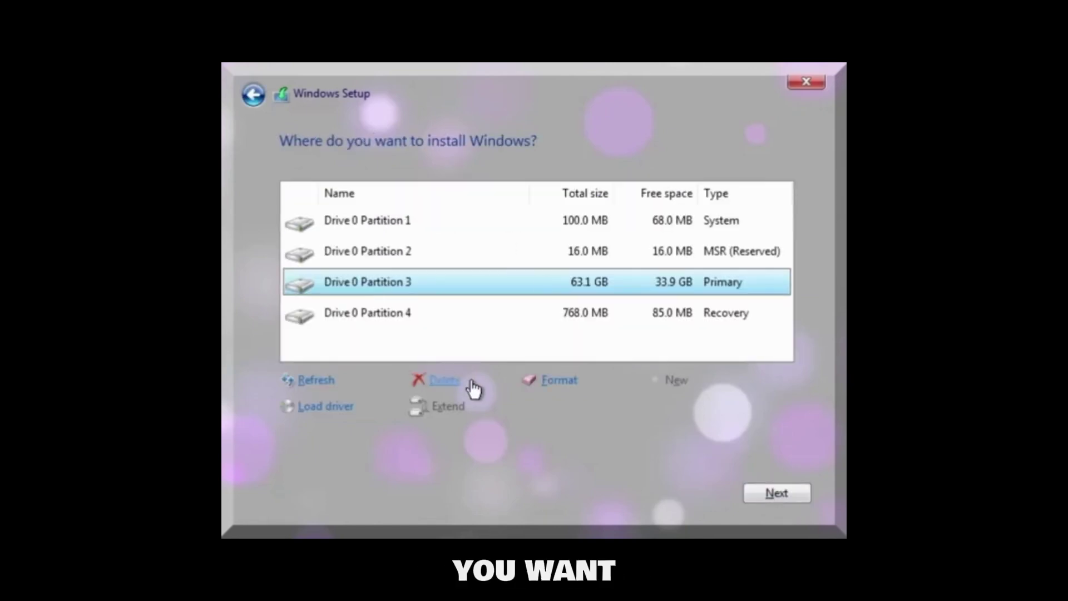
pyautogui.click(459, 386)
pyautogui.click(651, 406)
pyautogui.click(557, 287)
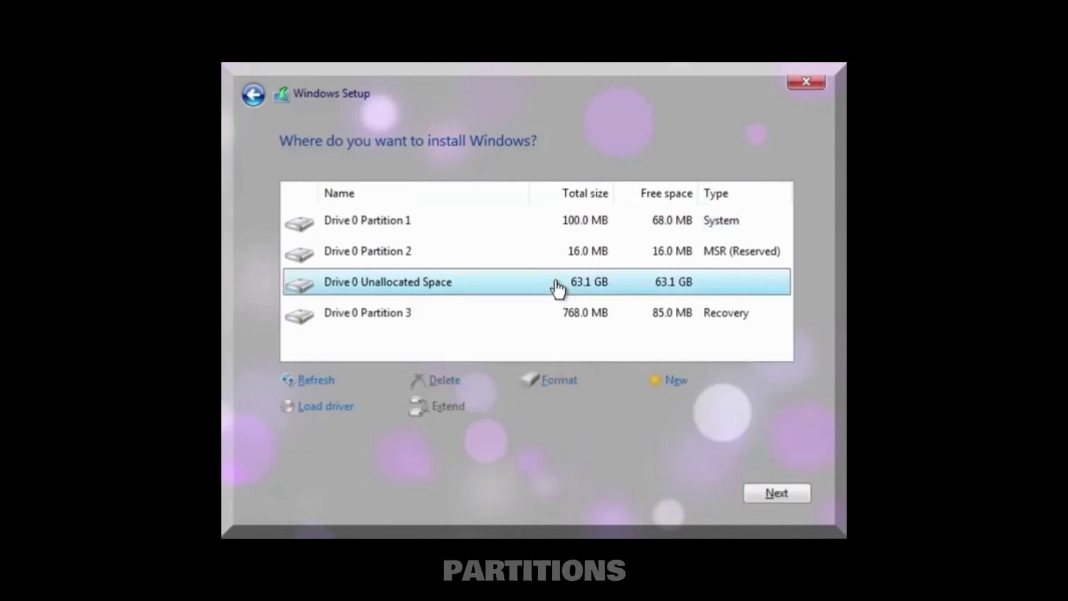
pyautogui.click(775, 491)
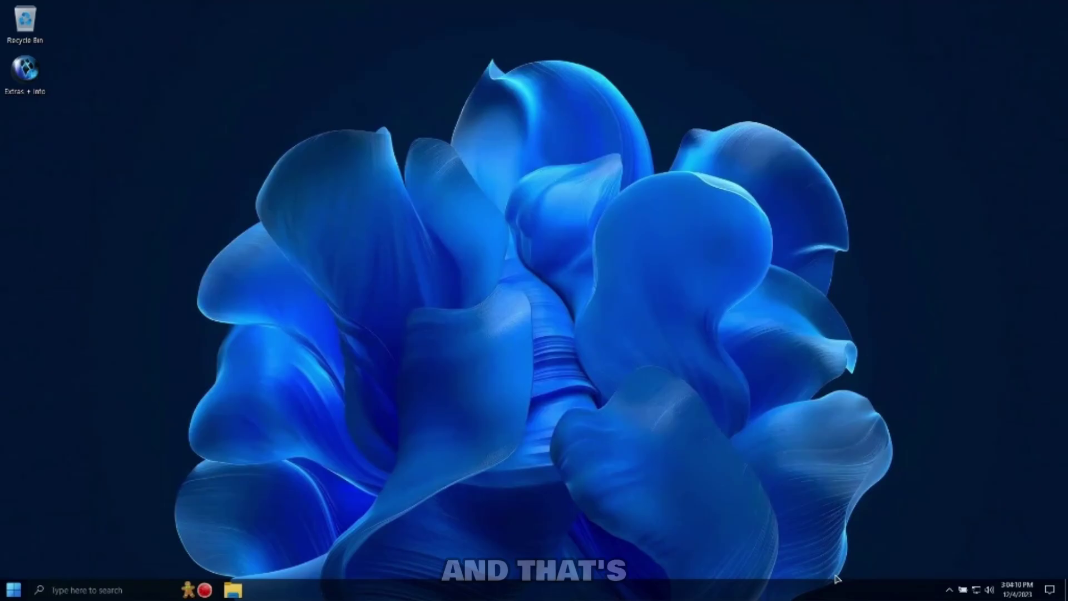
# - Right-click the taskbar to reach the News and interests options
pyautogui.rightClick(832, 589)
pyautogui.moveTo(885, 360)
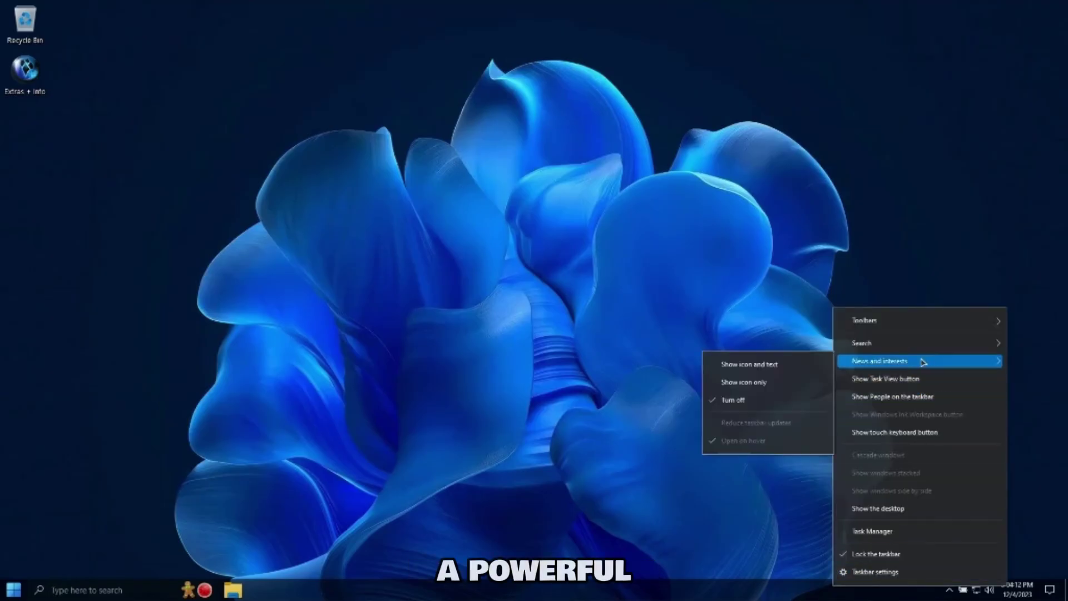